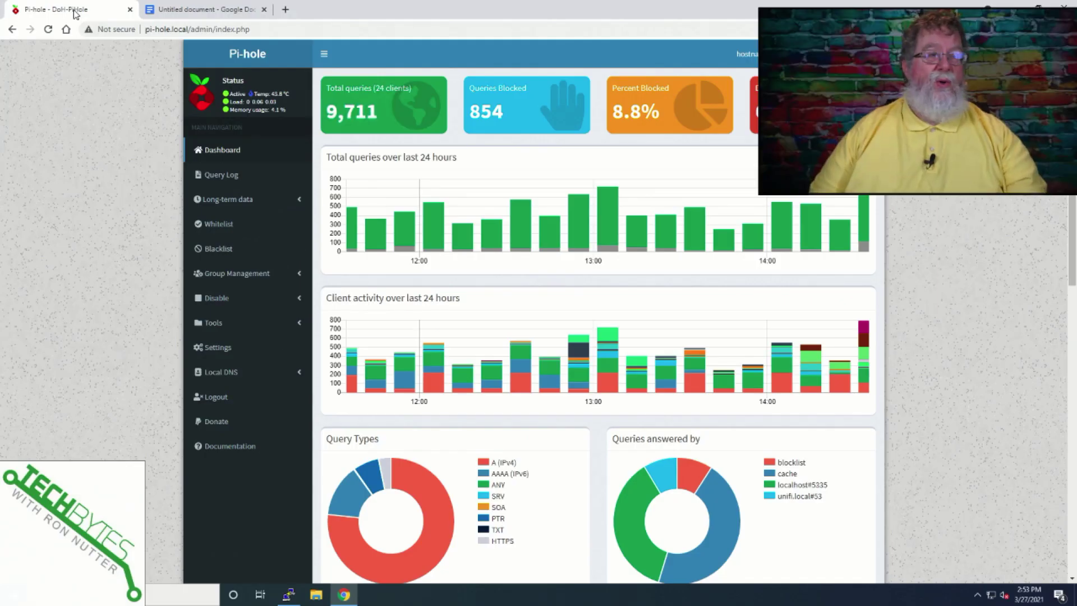
- Scroll down the Pi-hole dashboard to review query statistics and top domains
{"action": "scroll", "coordinate": [429, 214], "scroll_direction": "down", "scroll_amount": 6}
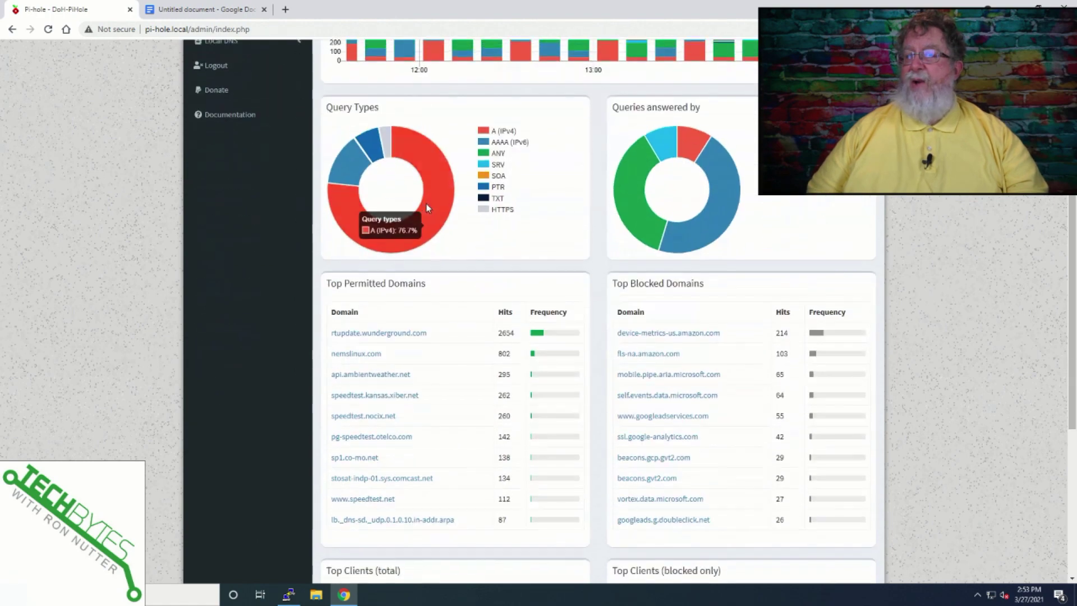
{"action": "scroll", "coordinate": [429, 207], "scroll_direction": "down", "scroll_amount": 6}
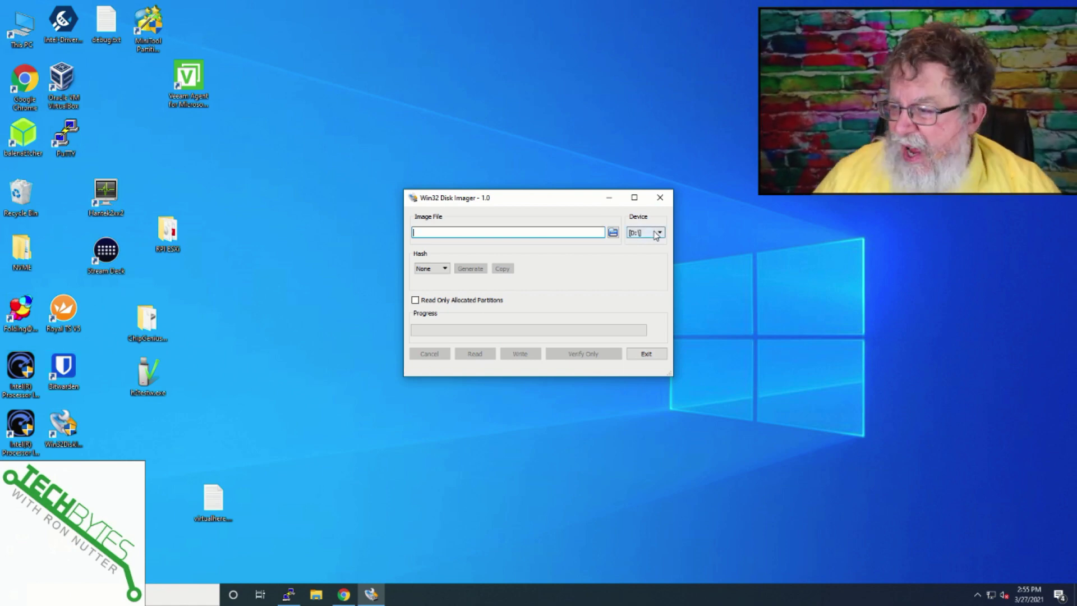
- Confirm the SD card is boot (D:) and name the backup image rpi_pi-hole-16gb-032721 in Downloads
{"action": "double_click", "coordinate": [23, 30]}
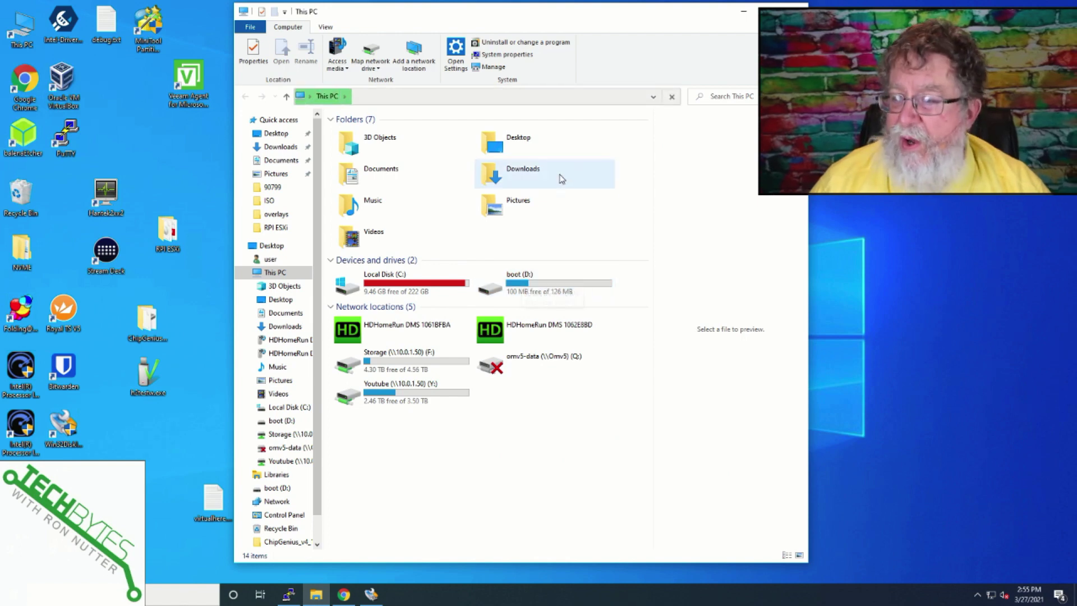
{"action": "left_click", "coordinate": [794, 11]}
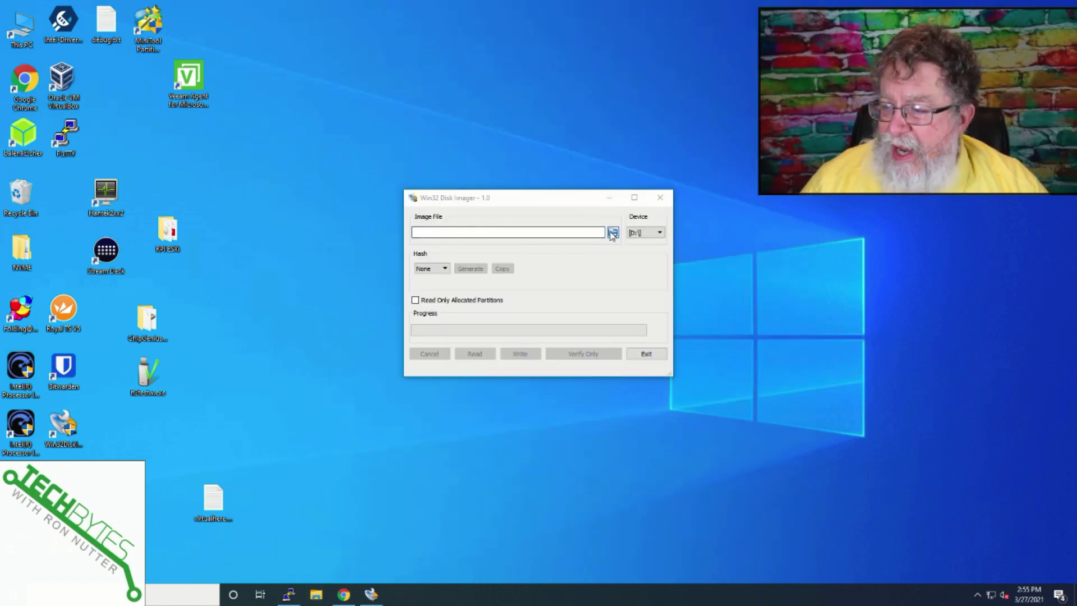
{"action": "left_click", "coordinate": [611, 232]}
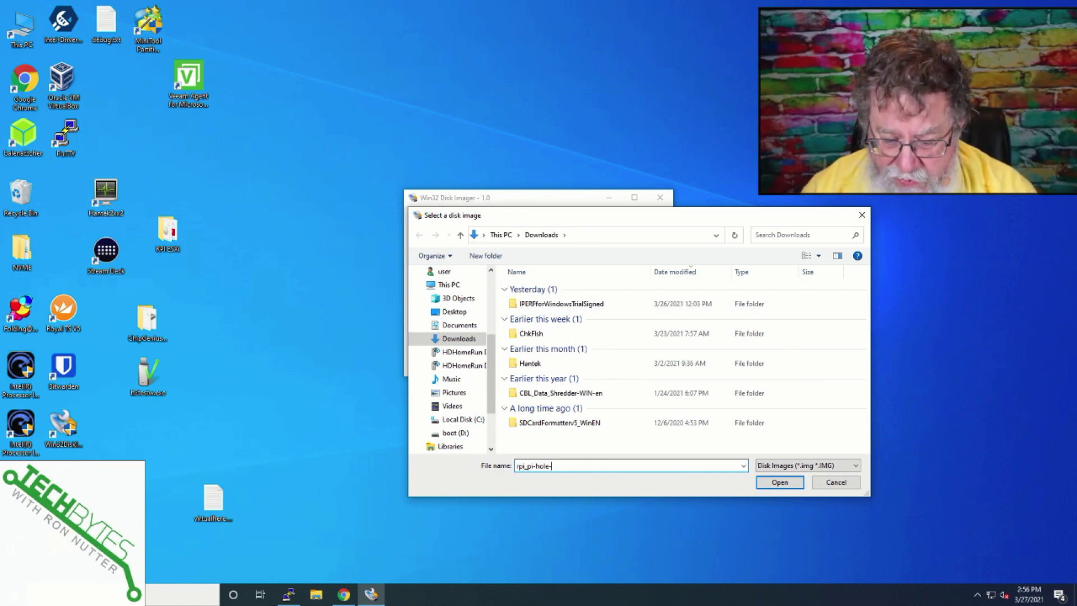
{"action": "type", "text": "16gb"}
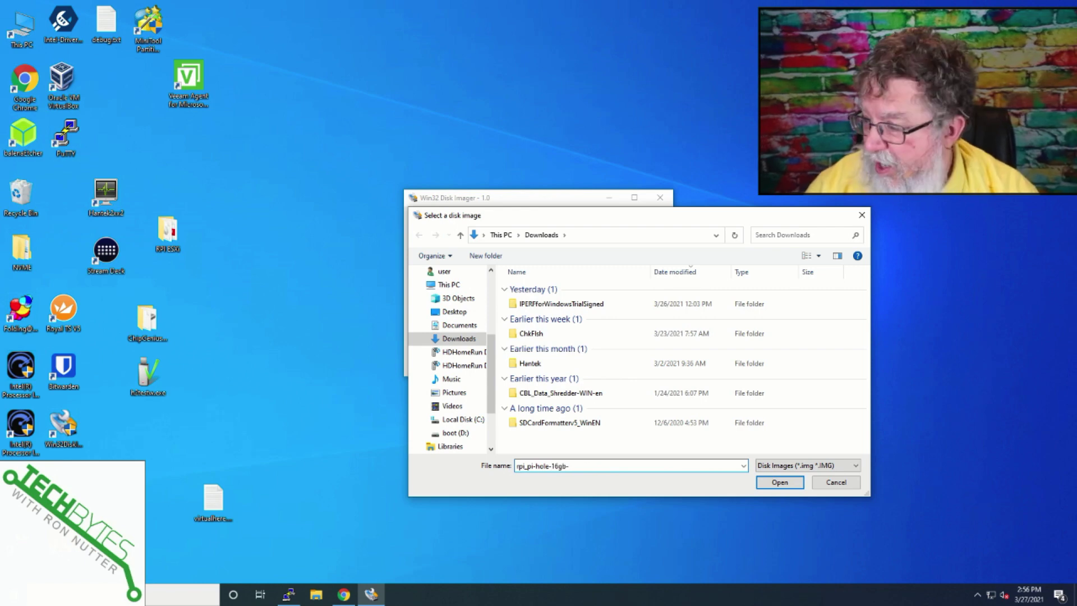
{"action": "type", "text": "-032721"}
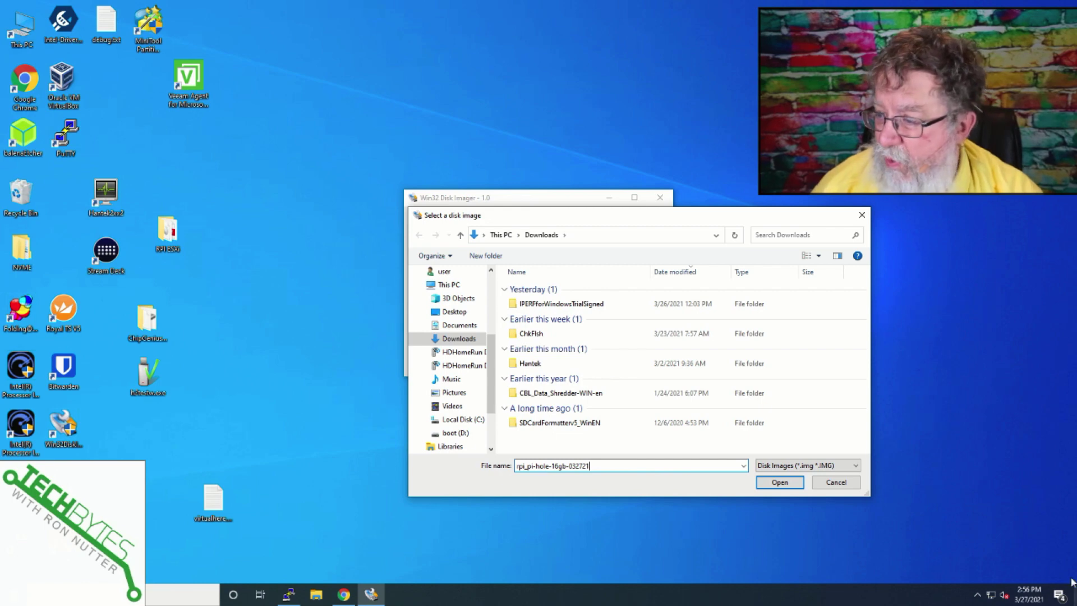
- Start reading the SD card into rpi_pi-hole-16gb-032721, accepting the overwrite confirmation
{"action": "left_click", "coordinate": [790, 482]}
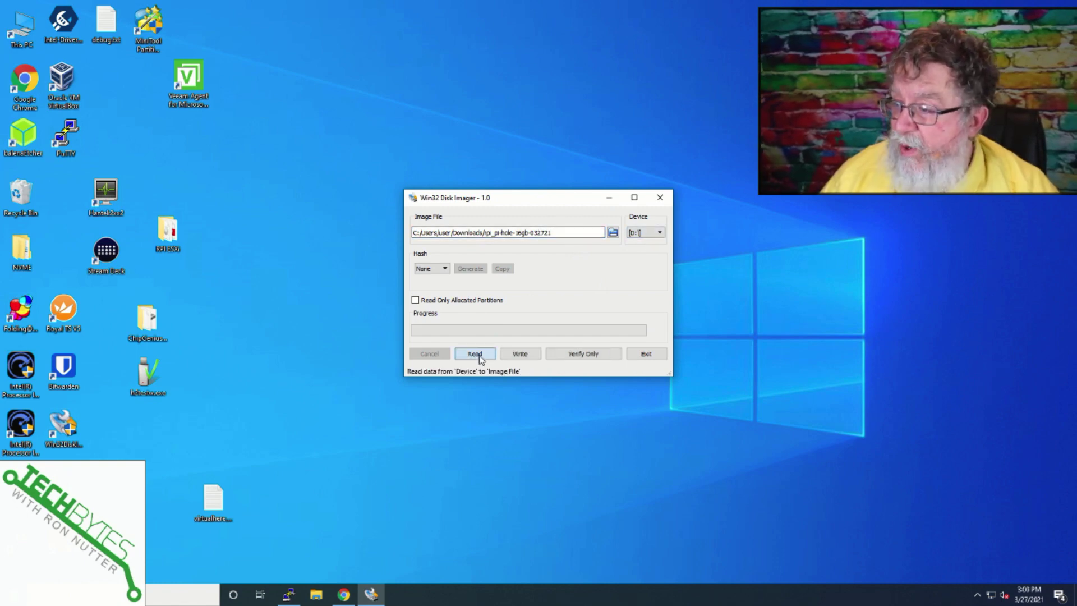
{"action": "left_click", "coordinate": [480, 359]}
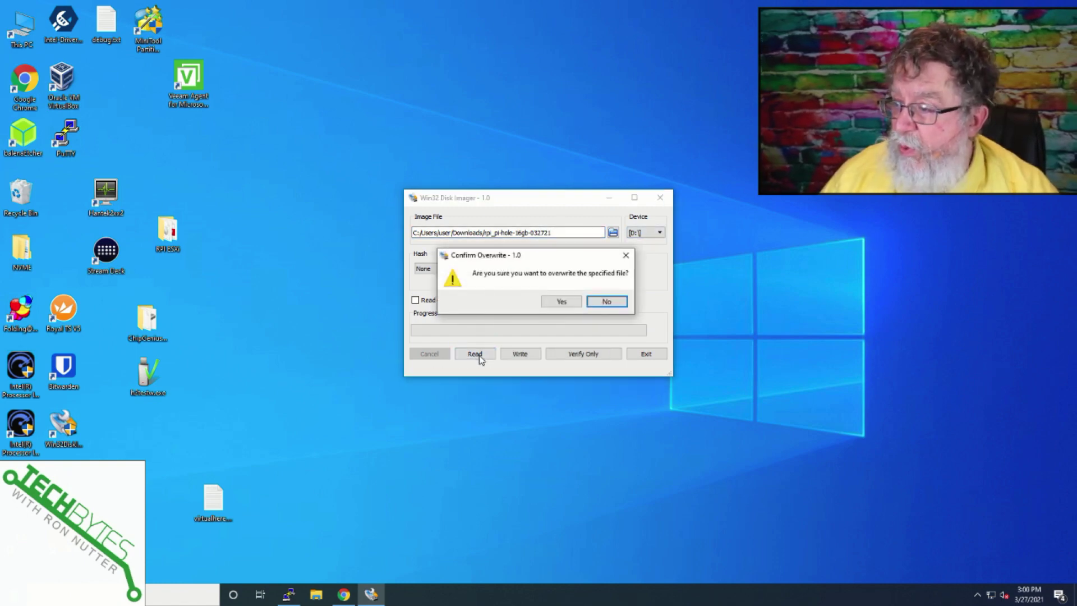
{"action": "left_click", "coordinate": [562, 302]}
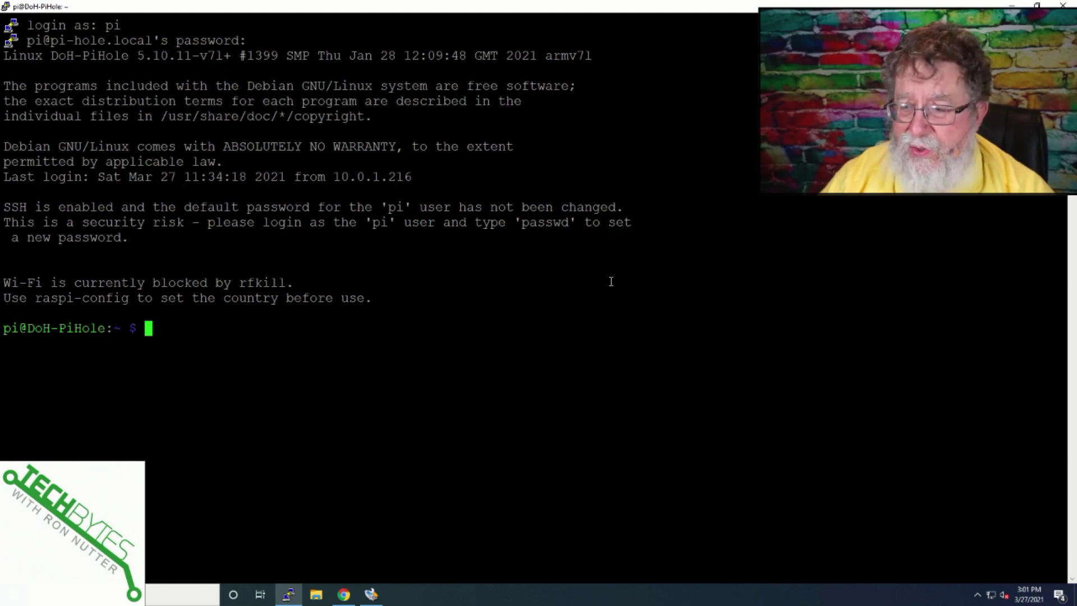
- Run pihole -up to update to Pi-hole v5.2.4, AdminLTE v5.4 and FTL v5.7
{"action": "type", "text": "piho"}
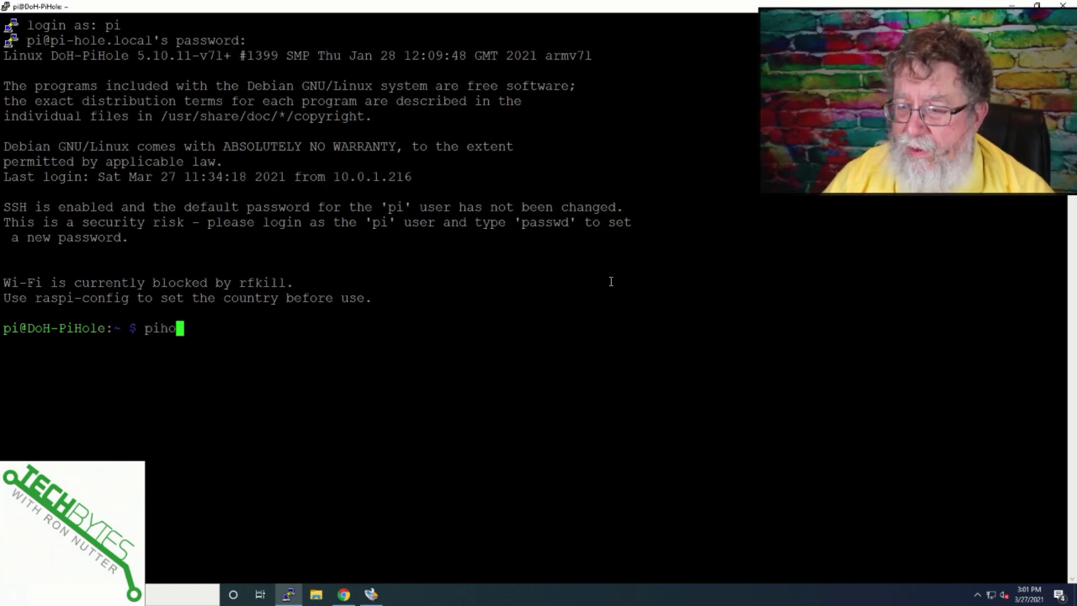
{"action": "type", "text": "le -"}
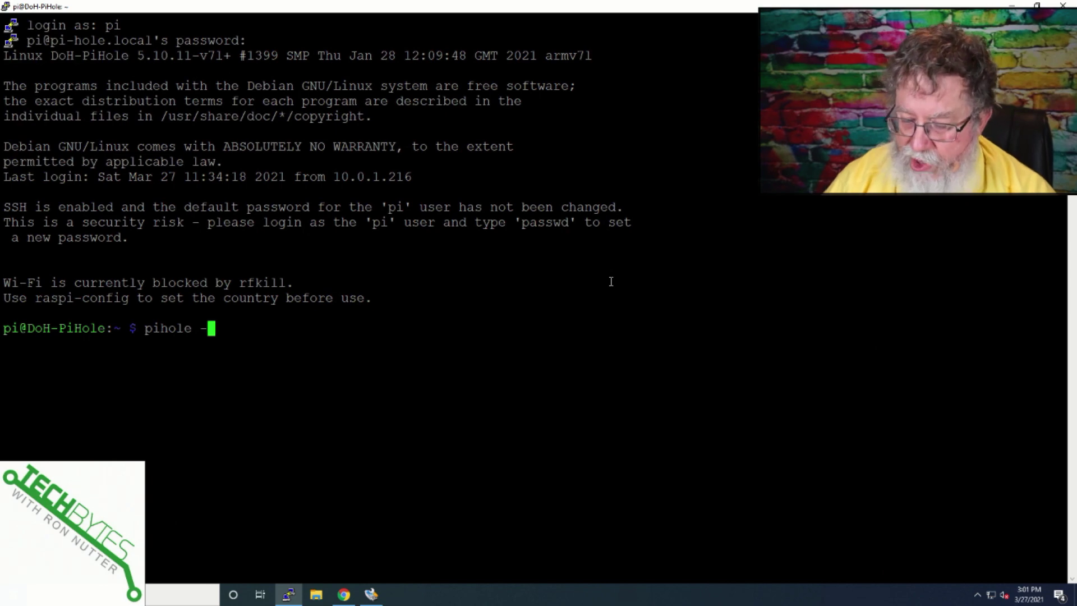
{"action": "type", "text": "up"}
{"action": "key", "text": "Return"}
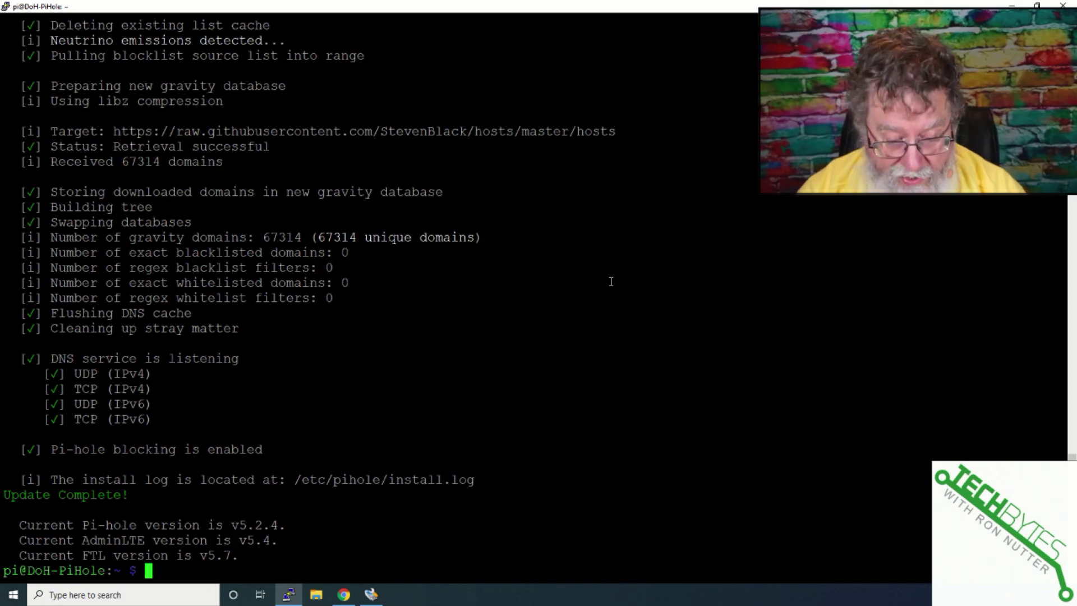
- Reload the Pi-hole dashboard tab in Chrome to reflect the v5.2.4 update
{"action": "key", "text": "alt+Tab"}
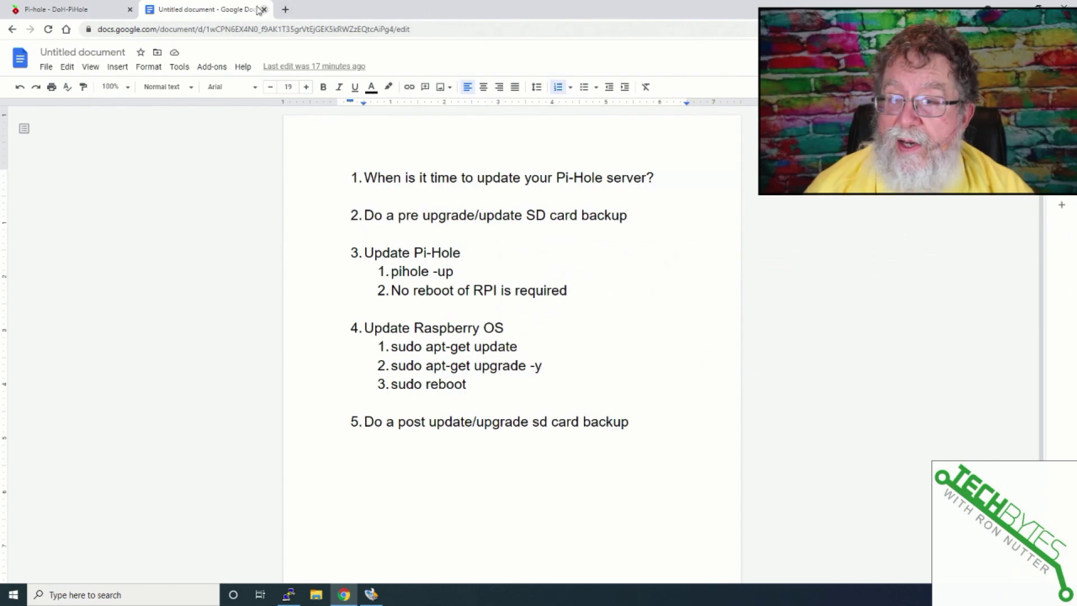
{"action": "left_click", "coordinate": [104, 8]}
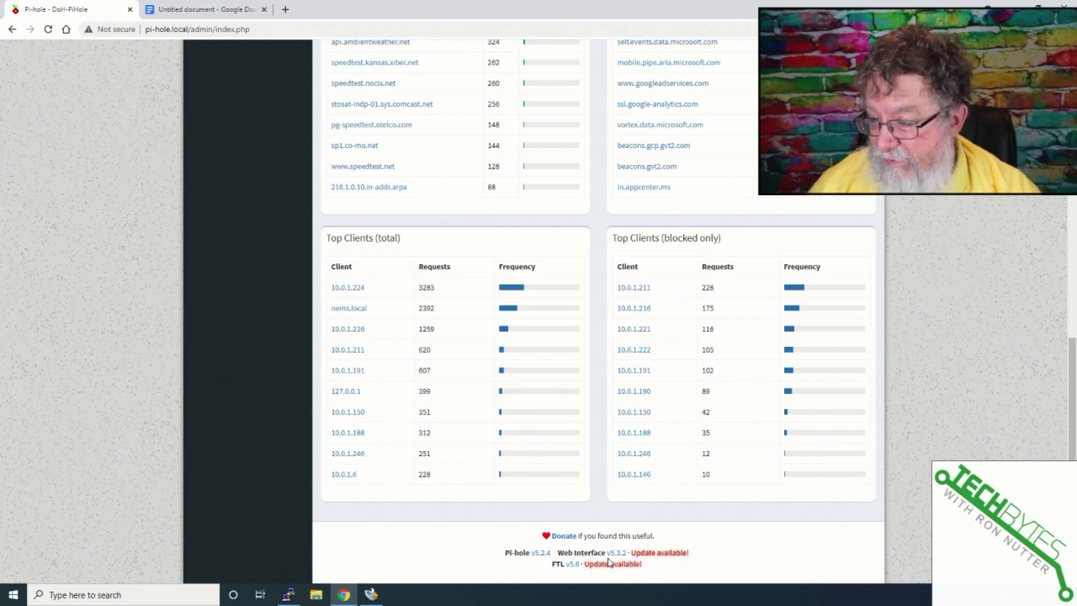
{"action": "left_click", "coordinate": [48, 31]}
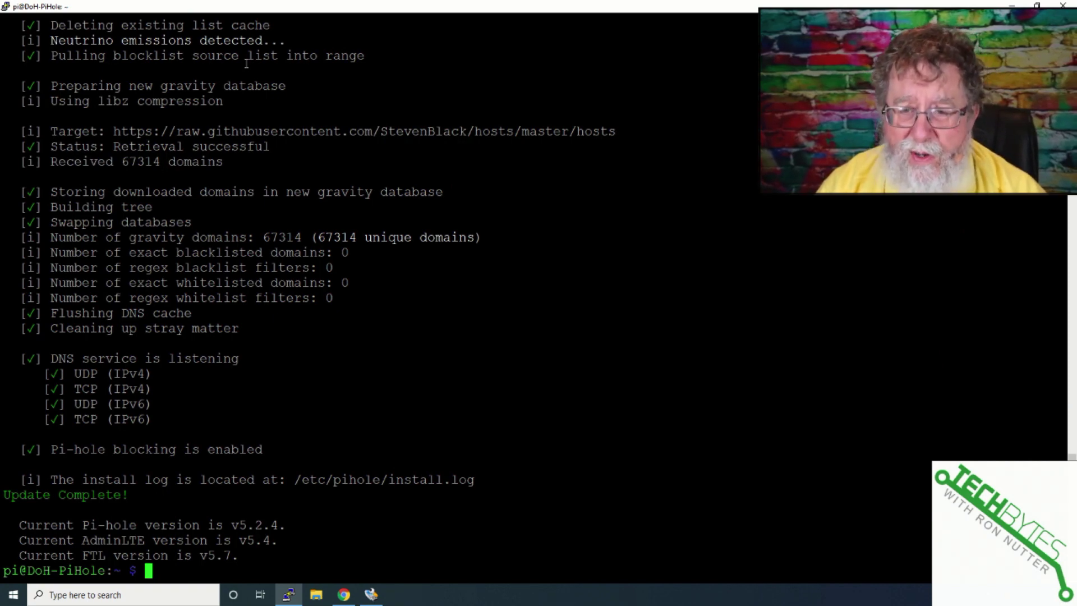
- Refresh and upgrade Raspberry Pi OS packages with apt-get, then reboot the Pi
{"action": "type", "text": "sudo apt-get update"}
{"action": "key", "text": "Return"}
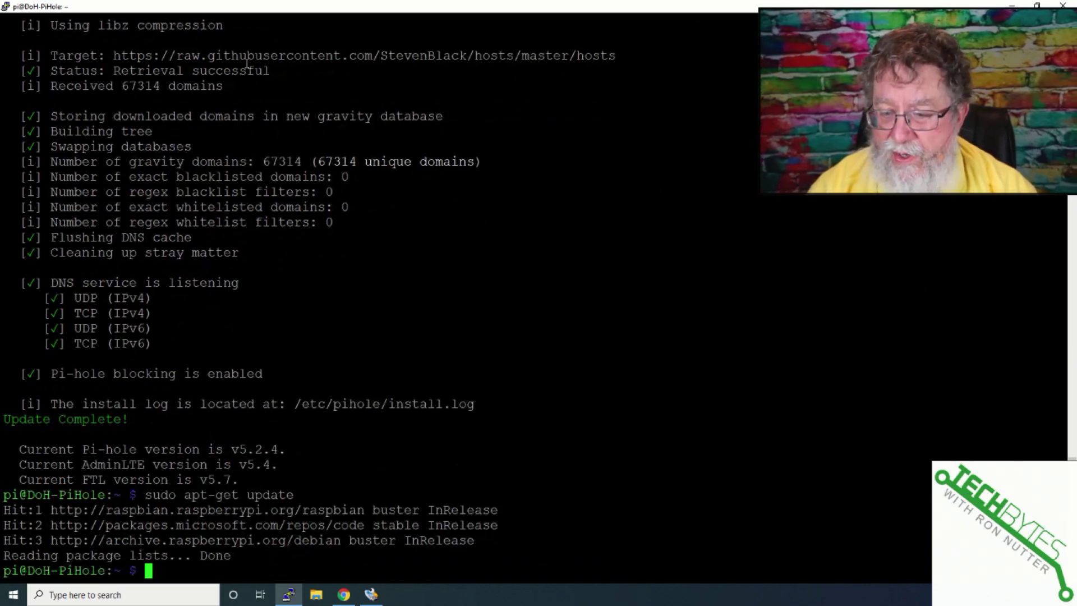
{"action": "type", "text": "sudo a"}
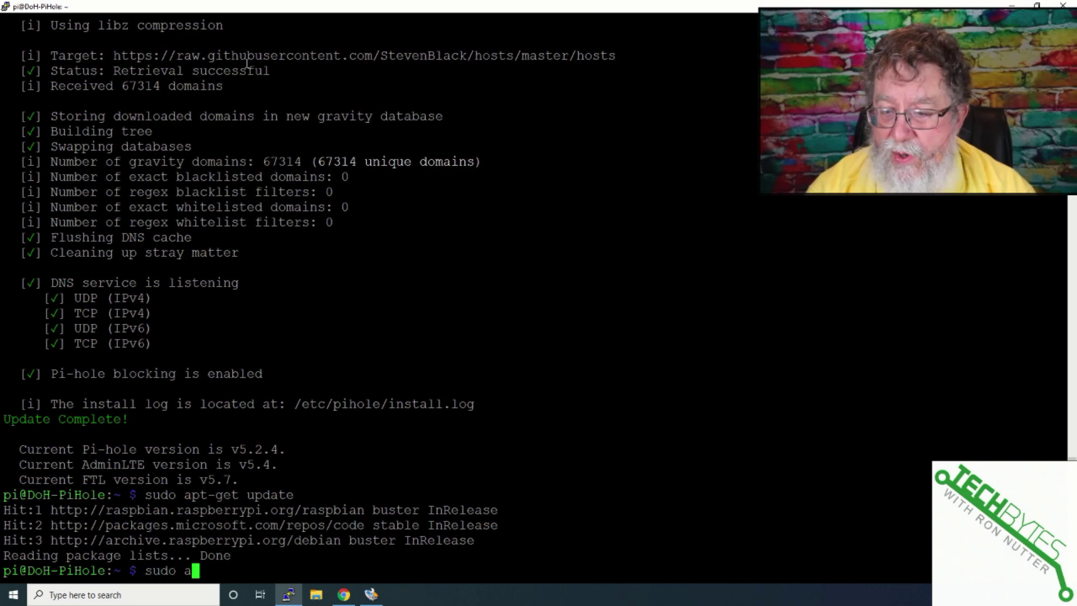
{"action": "type", "text": "pt-get upgrade "}
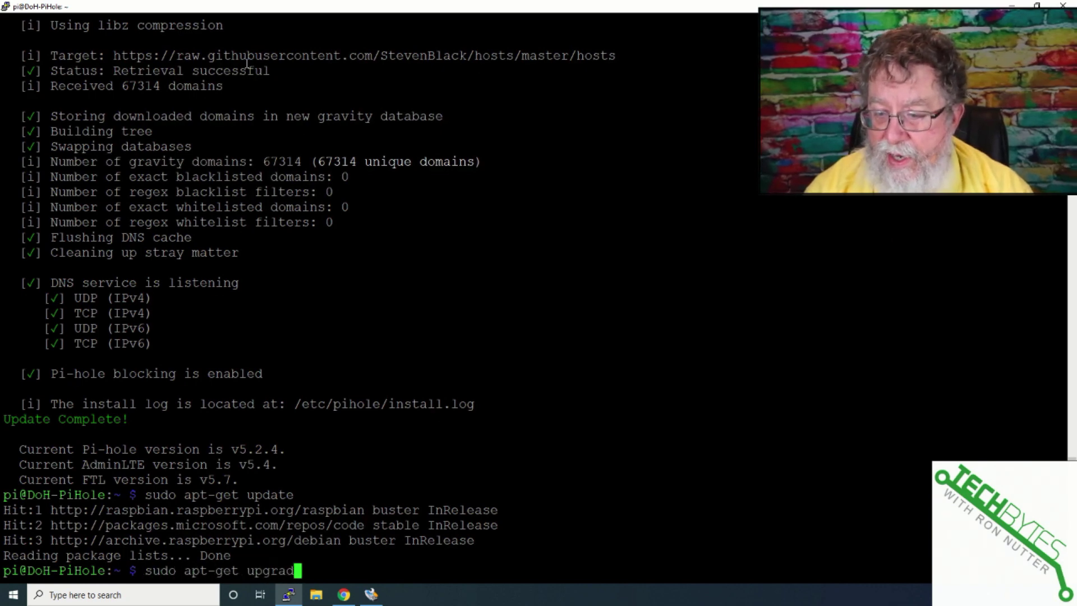
{"action": "type", "text": "-y"}
{"action": "key", "text": "Return"}
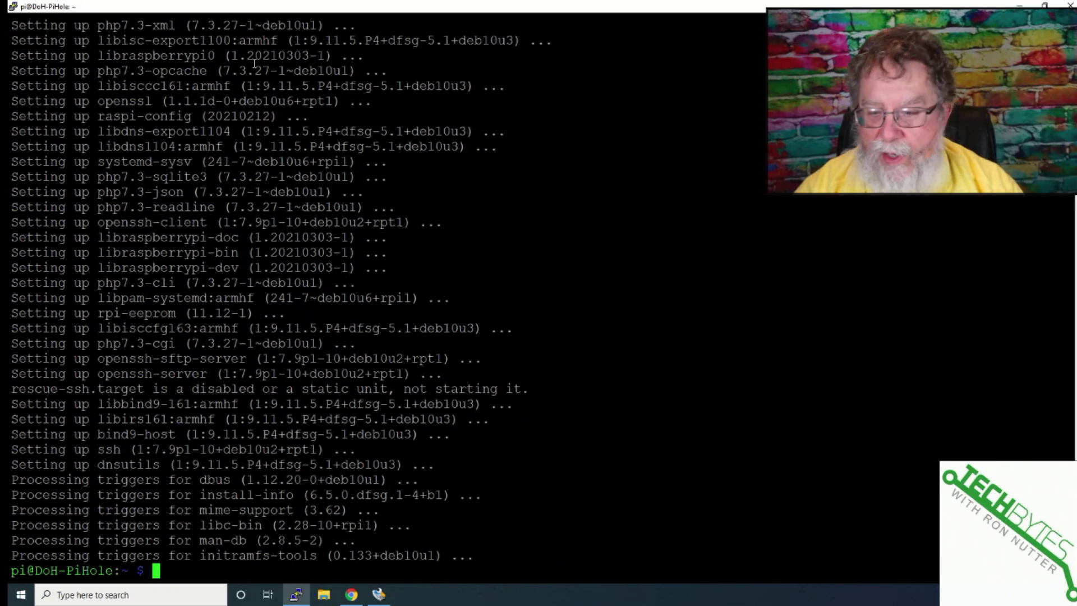
{"action": "type", "text": "sudo reboot"}
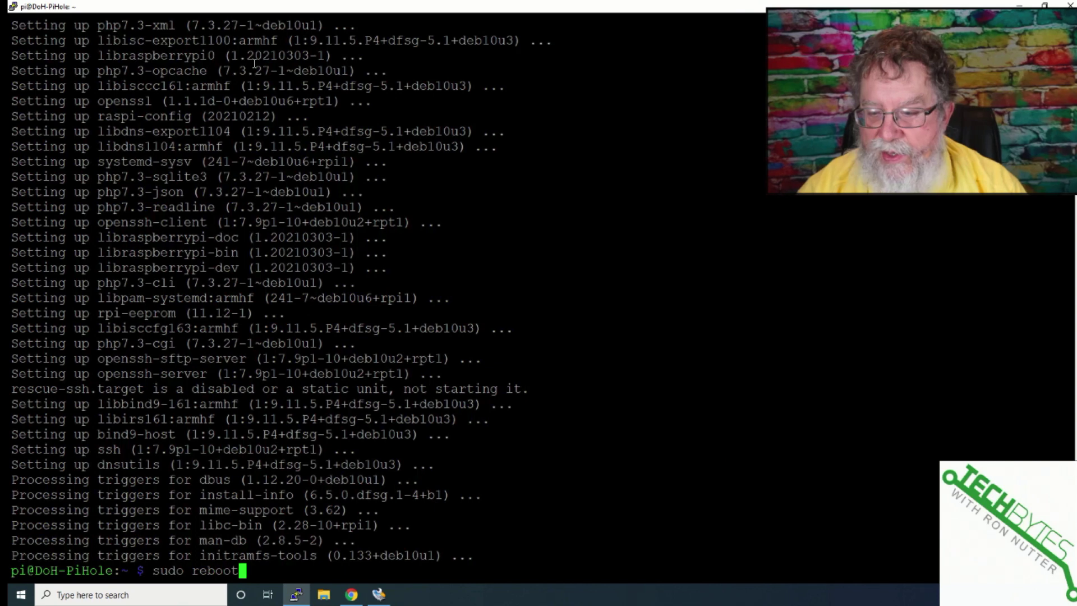
{"action": "key", "text": "Return"}
{"action": "key", "text": "Return"}
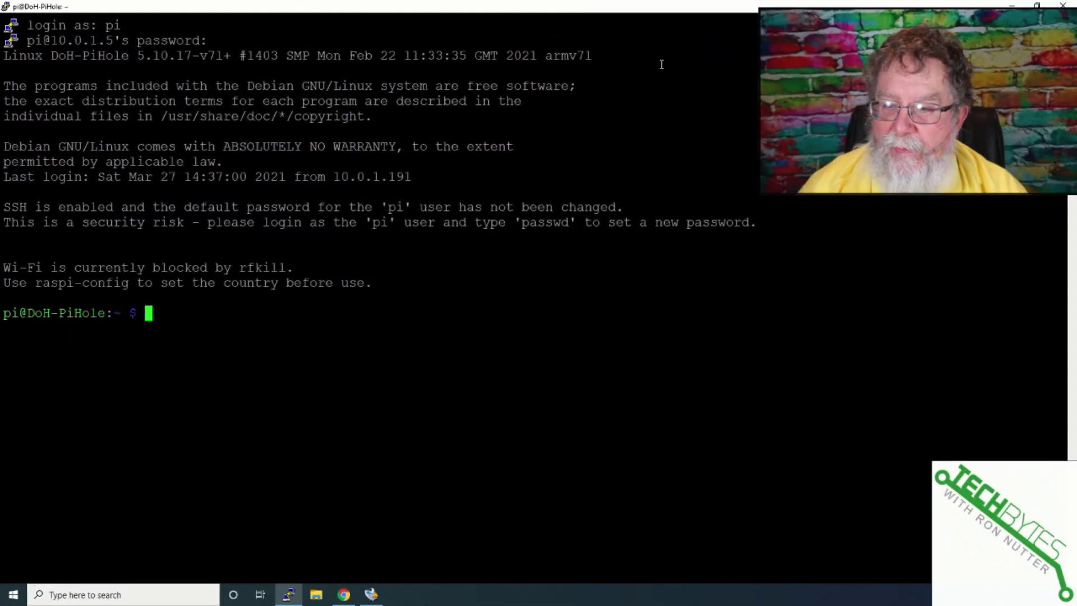
- Reload the Pi-hole dashboard in Chrome and scroll through its 11,054 queries, 943 blocked
{"action": "key", "text": "alt+Tab"}
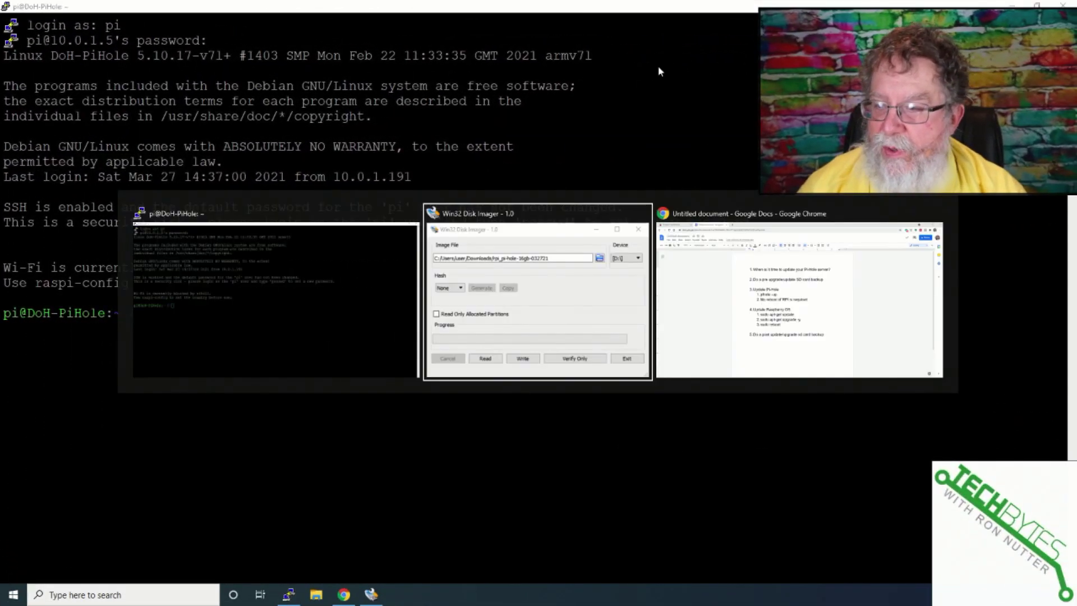
{"action": "key", "text": "alt+Tab"}
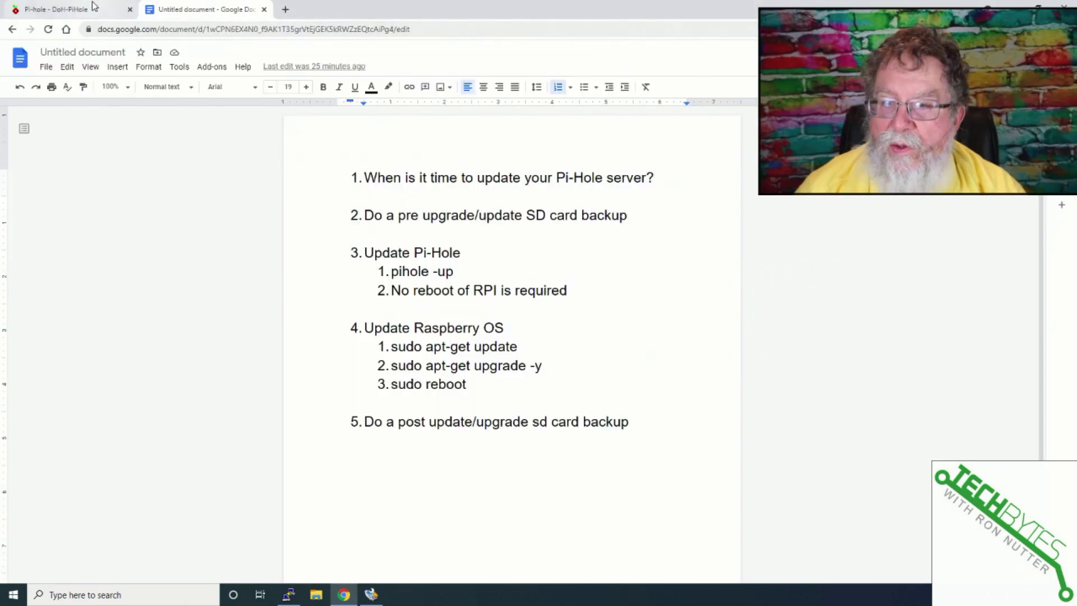
{"action": "left_click", "coordinate": [89, 10]}
{"action": "left_click", "coordinate": [49, 30]}
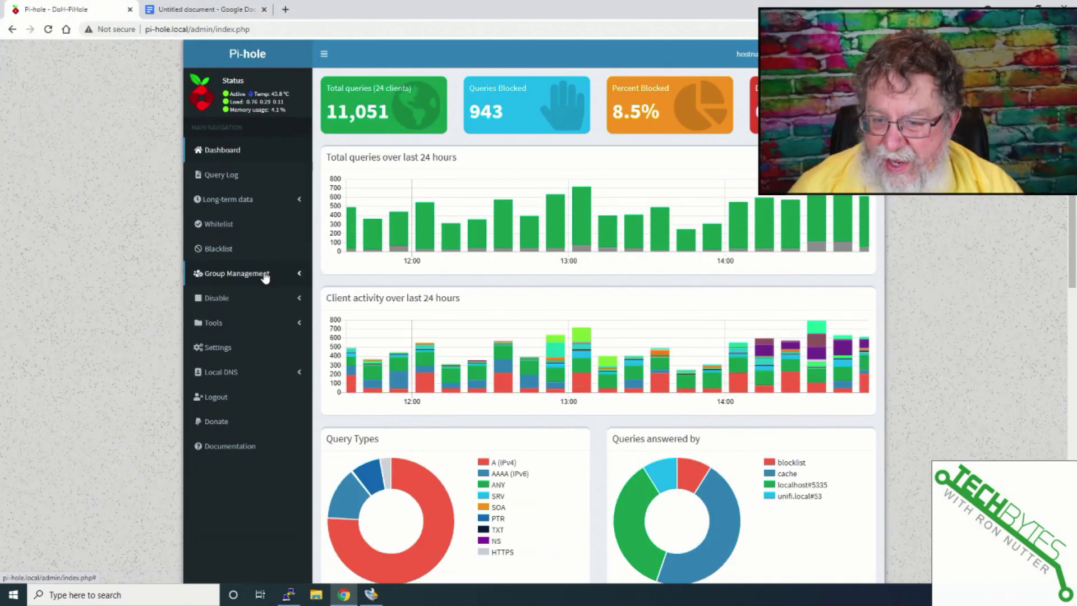
{"action": "mouse_move", "coordinate": [469, 325]}
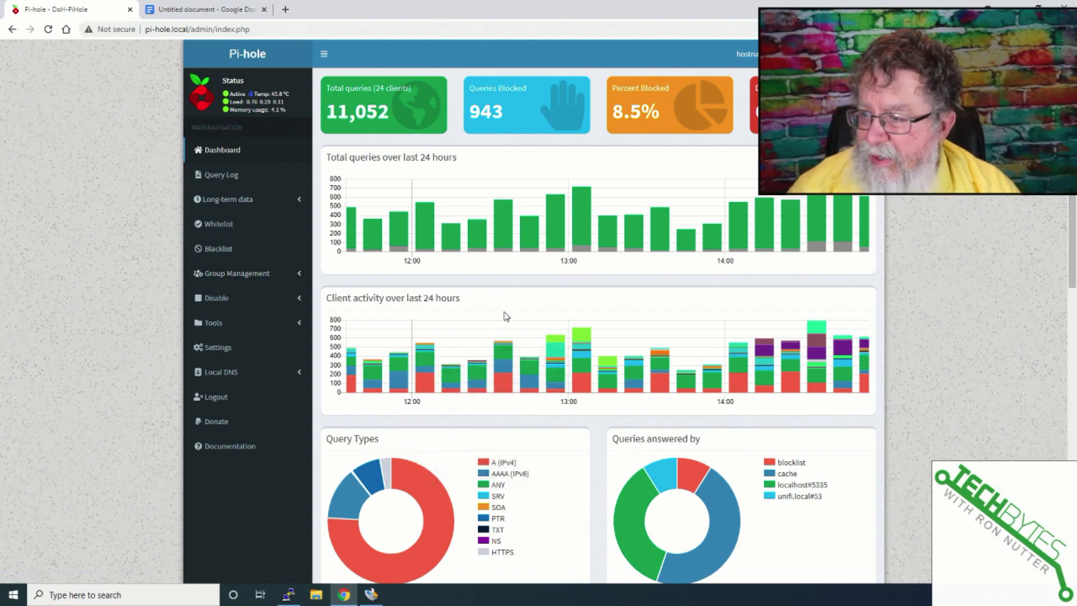
{"action": "scroll", "coordinate": [505, 315], "scroll_direction": "down", "scroll_amount": 2}
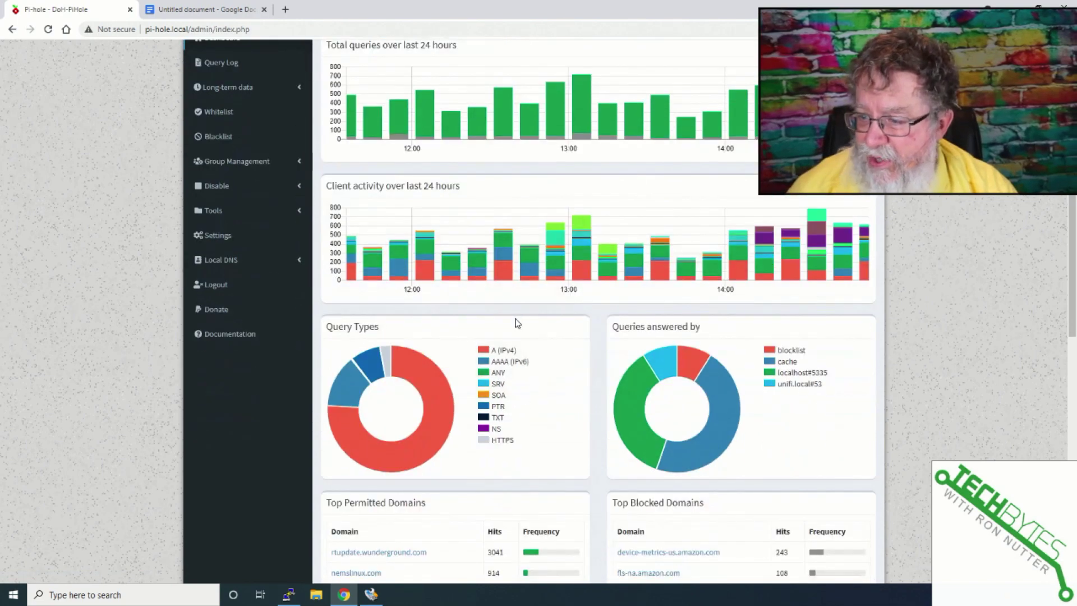
{"action": "scroll", "coordinate": [516, 325], "scroll_direction": "down", "scroll_amount": 2}
{"action": "scroll", "coordinate": [510, 324], "scroll_direction": "up", "scroll_amount": 4}
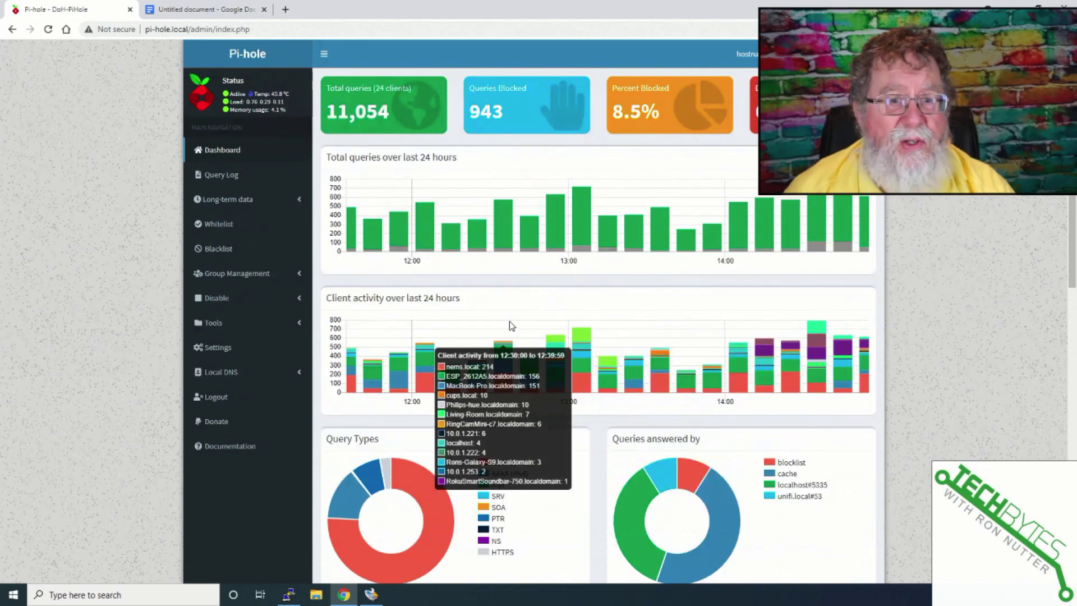